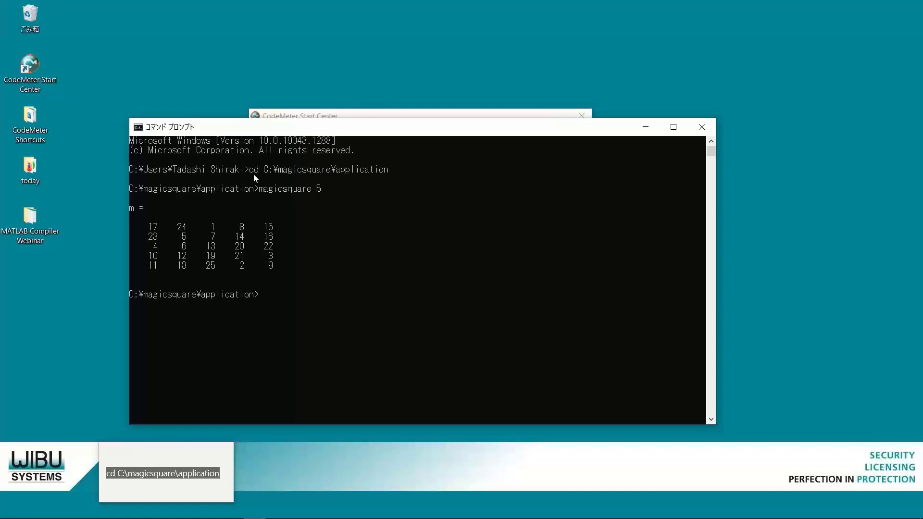
Rerun the recalled 'magicsquare 5' command as 'magicsquare 3' to print a 3×3 magic square
{"action": "key", "text": "Up"}
{"action": "key", "text": "BackSpace"}
{"action": "type", "text": "3"}
{"action": "key", "text": "Return"}
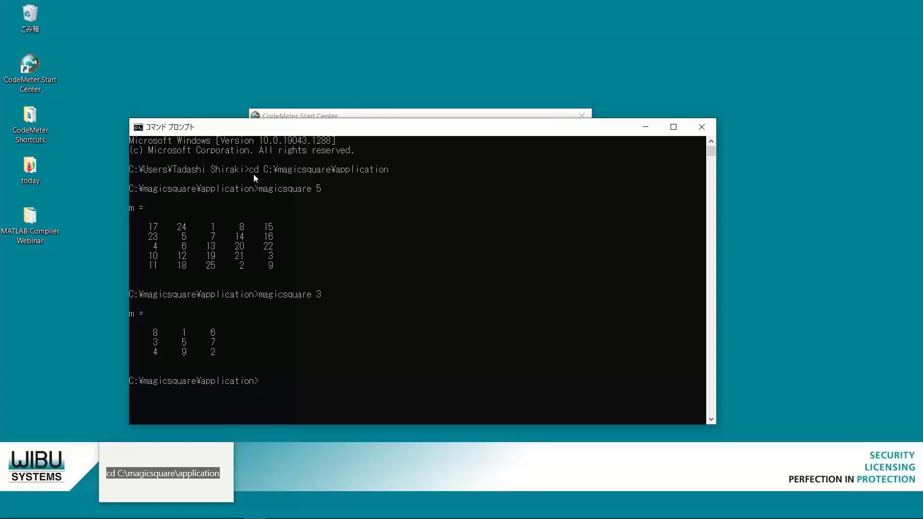
{"action": "mouse_move", "coordinate": [337, 518]}
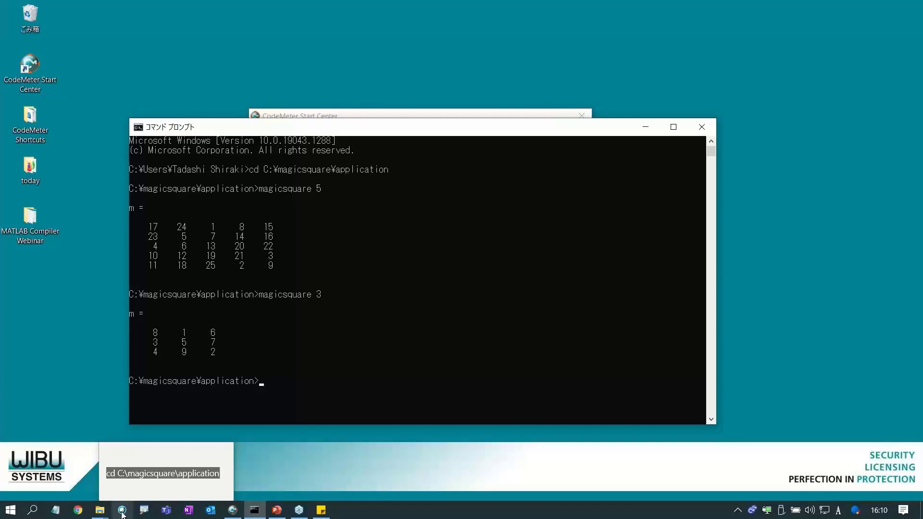
Launch AxProtector from CodeMeter Start Center and choose the 'Windows アプリケーション または DLL' protection type
{"action": "left_click", "coordinate": [233, 510]}
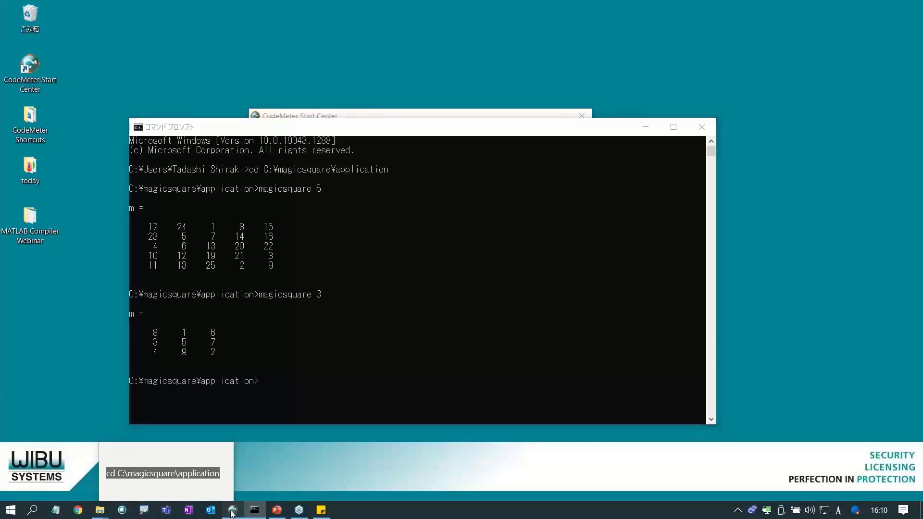
{"action": "left_click", "coordinate": [319, 225]}
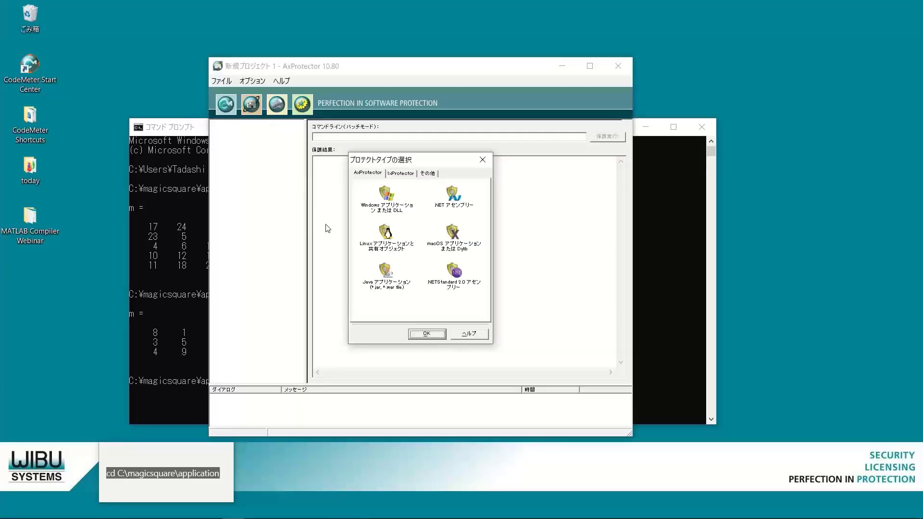
{"action": "left_click", "coordinate": [397, 212]}
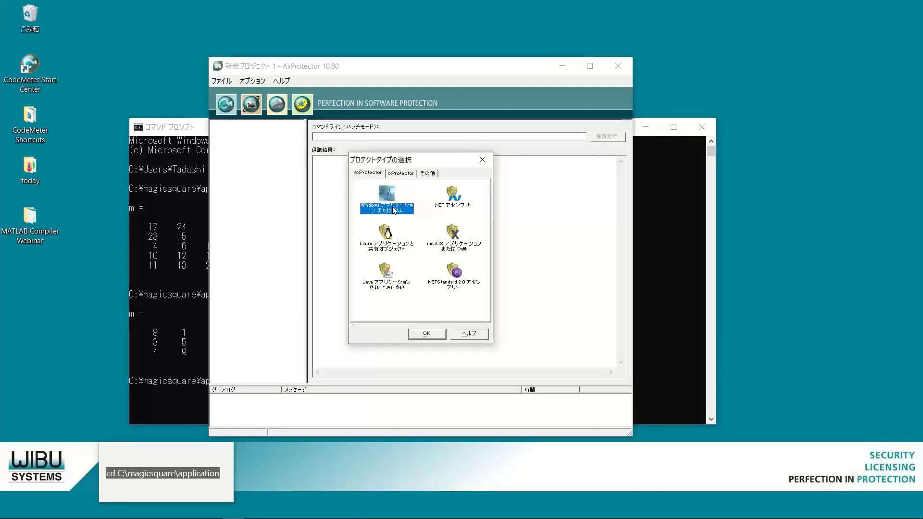
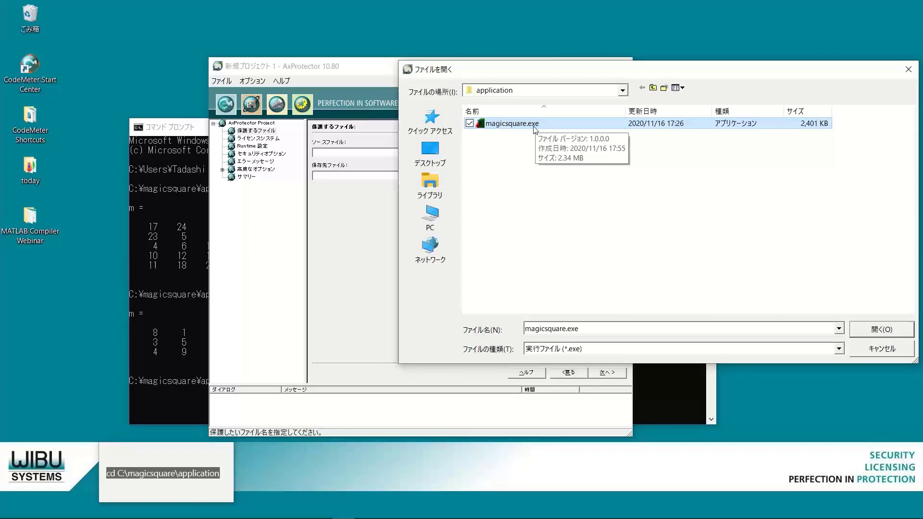
Confirm magicsquare.exe as the source file, filling the output path with protected\magicsquare.exe
{"action": "left_click", "coordinate": [882, 330]}
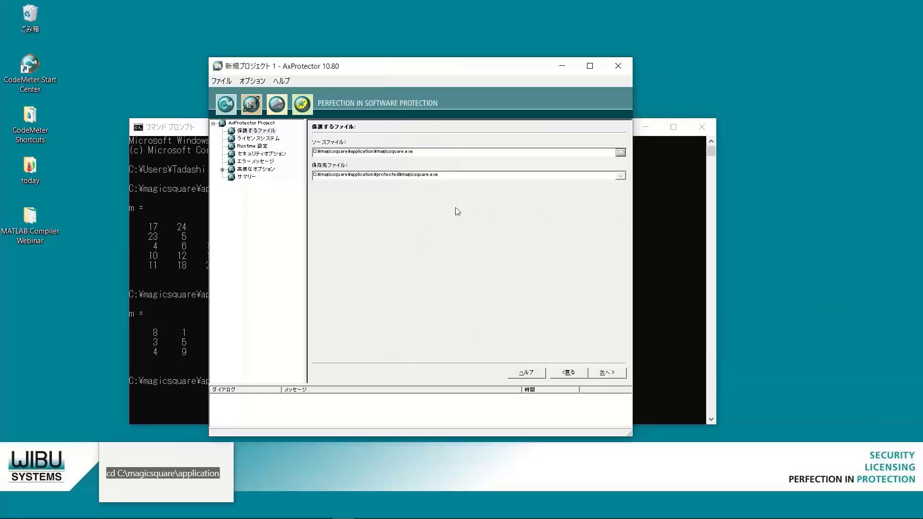
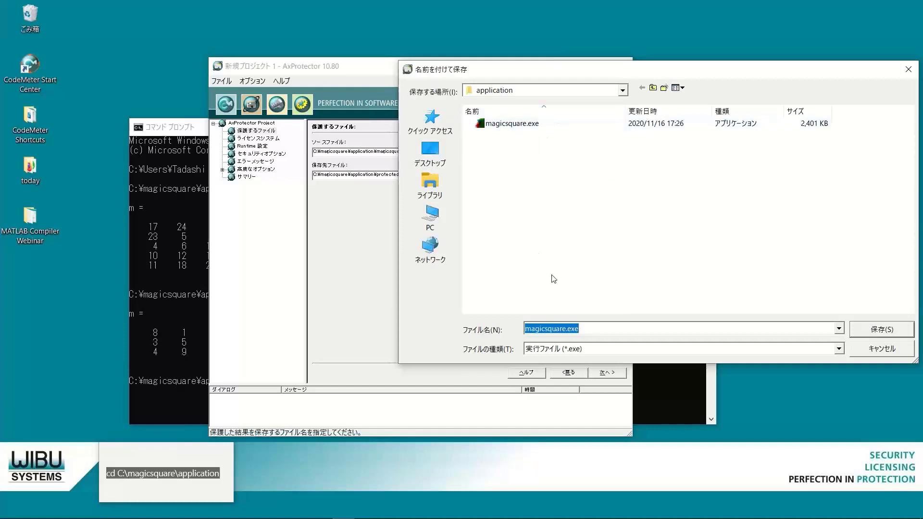
Place the cursor in the Save As File name field to edit magicsquare.exe
{"action": "left_click", "coordinate": [567, 331]}
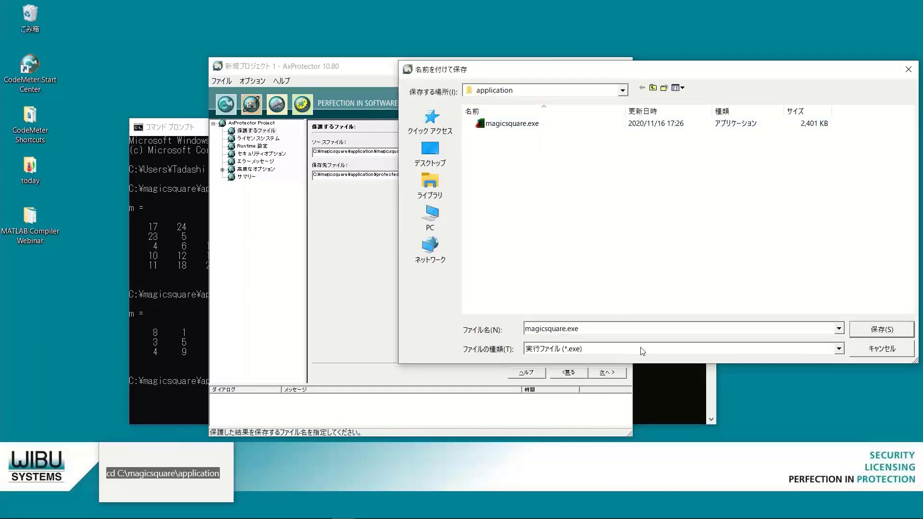
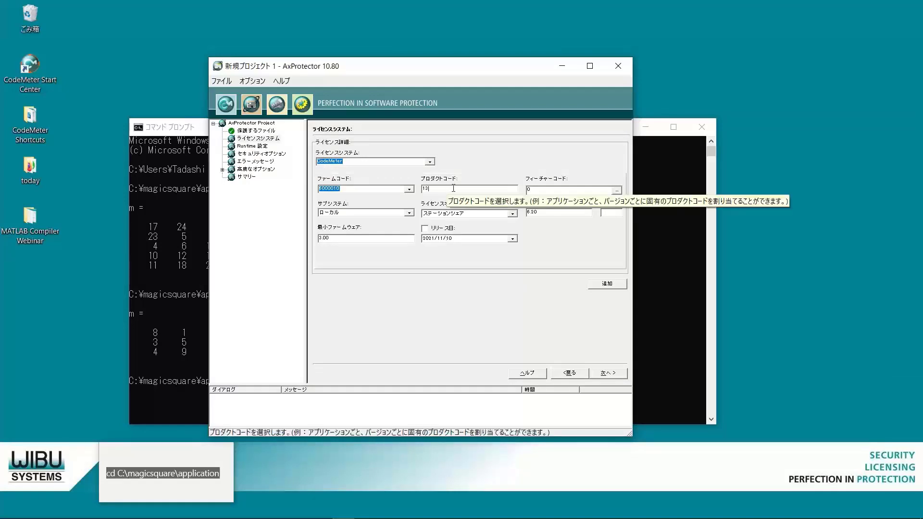
Change the CodeMeter product code from 13 to 14 and continue to the runtime settings
{"action": "key", "text": "BackSpace"}
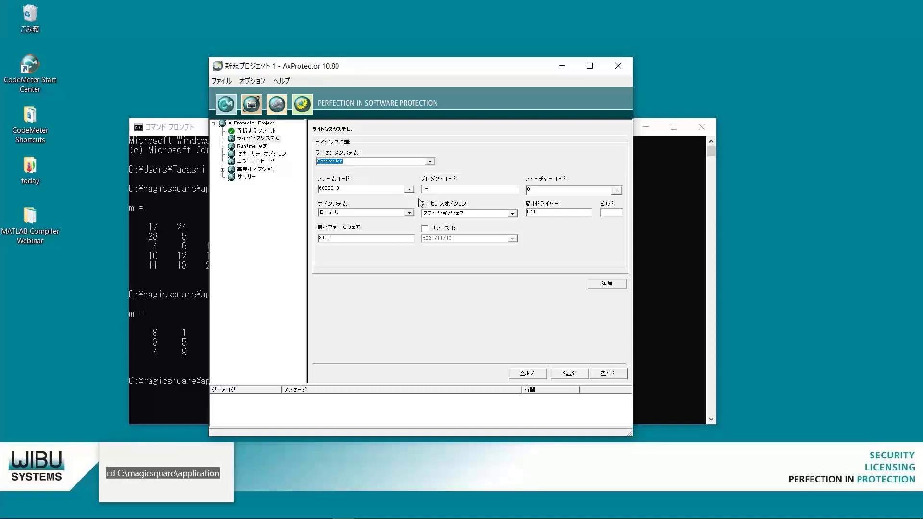
{"action": "left_click", "coordinate": [604, 374]}
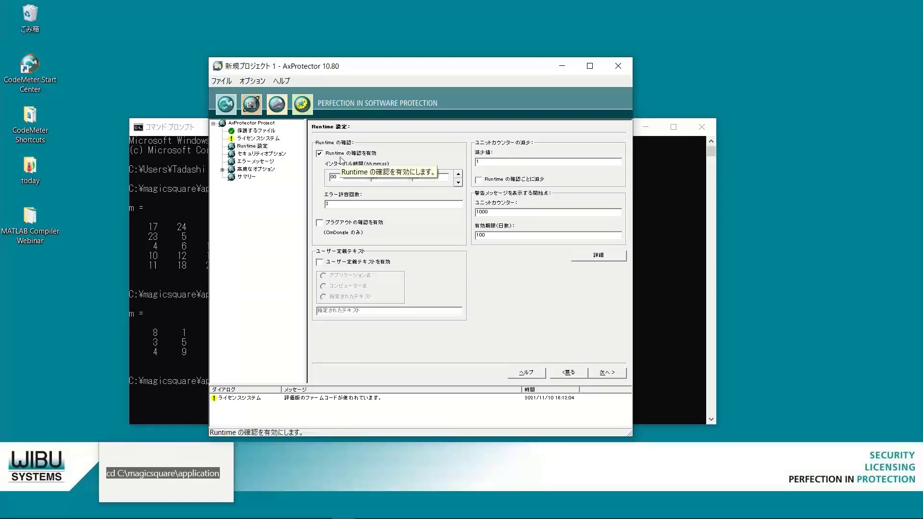
Enable the plug-out check so an unplugged CmDongle is detected at runtime
{"action": "left_click", "coordinate": [319, 237]}
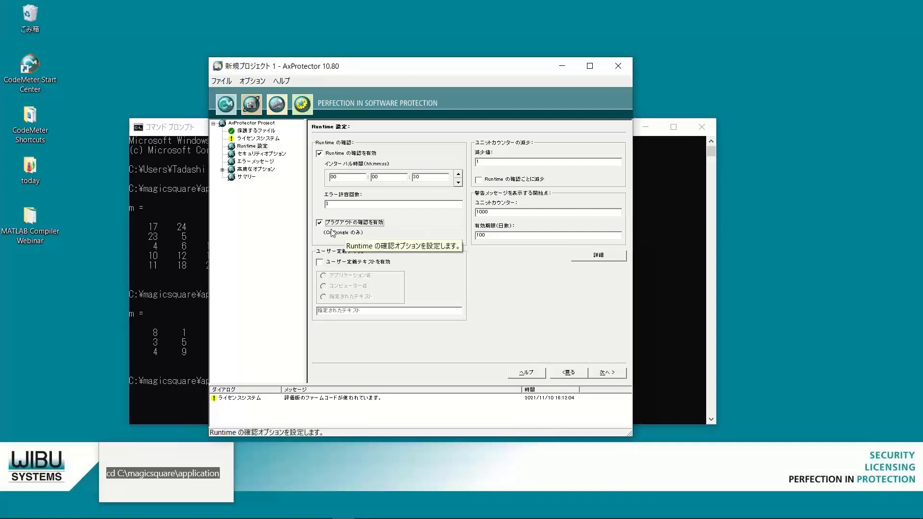
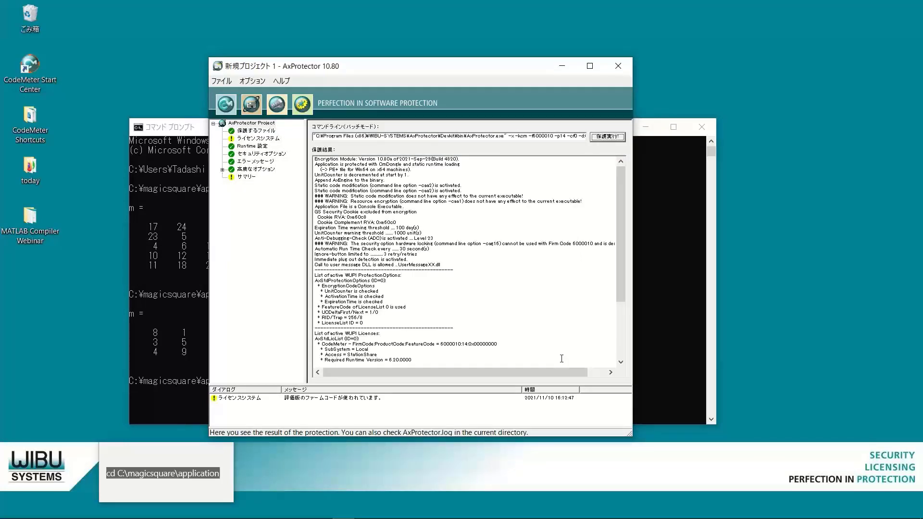
Minimize AxProtector and bring up the File Explorer window for the application folder
{"action": "left_click", "coordinate": [561, 67]}
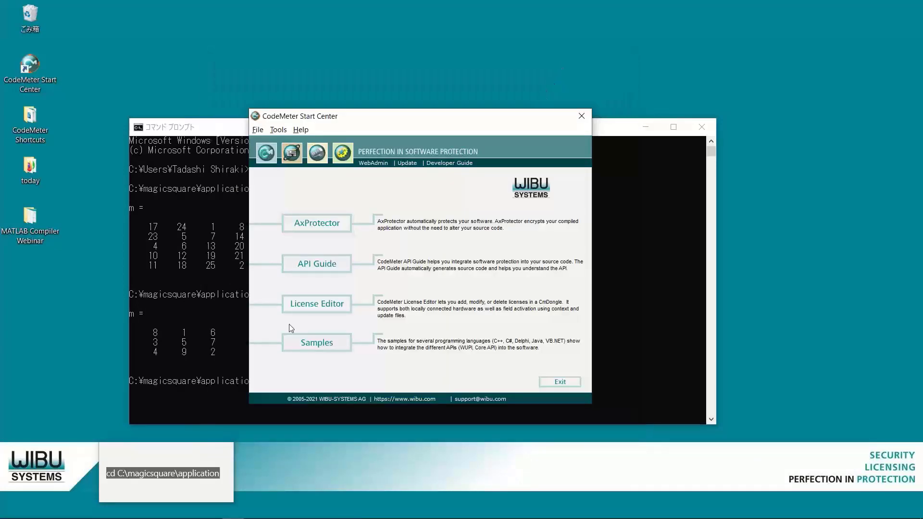
{"action": "left_click", "coordinate": [100, 511]}
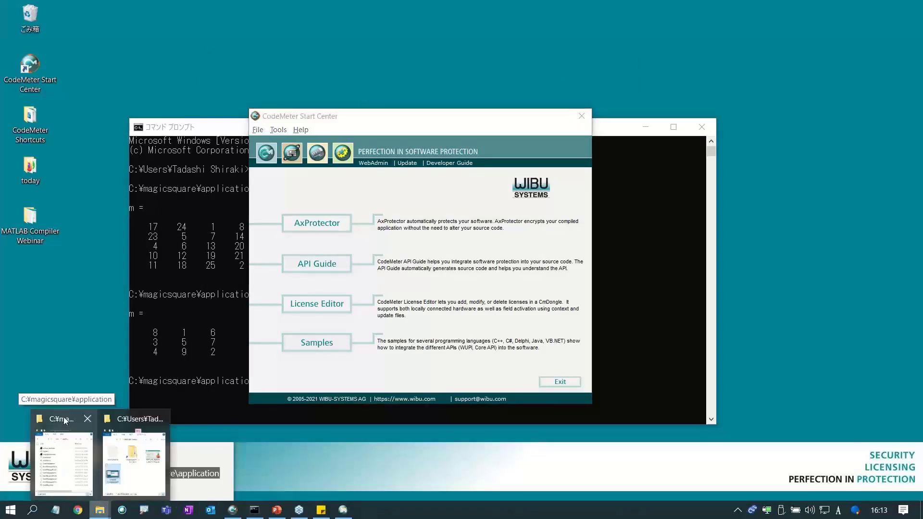
{"action": "left_click", "coordinate": [64, 417]}
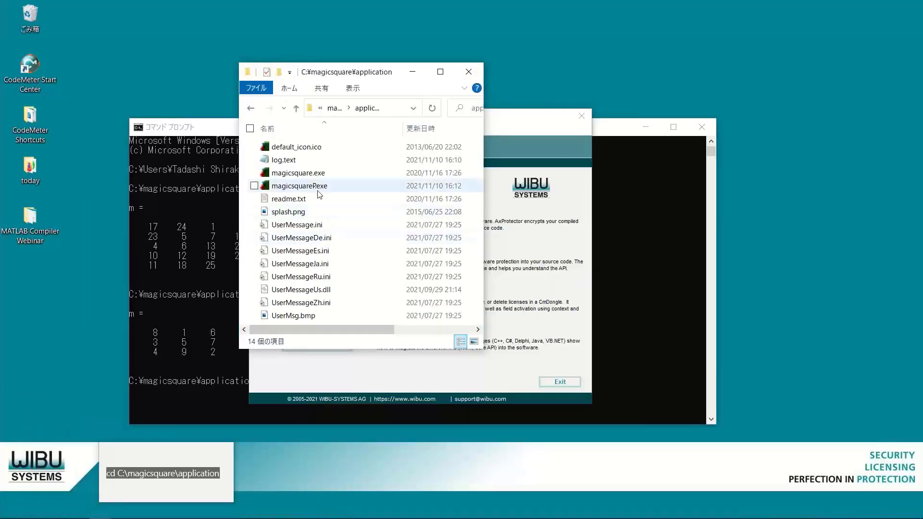
Check the 4.51 MB magicsquareP.exe in C:¥magicsquare¥application, then return to Command Prompt
{"action": "left_click", "coordinate": [319, 192]}
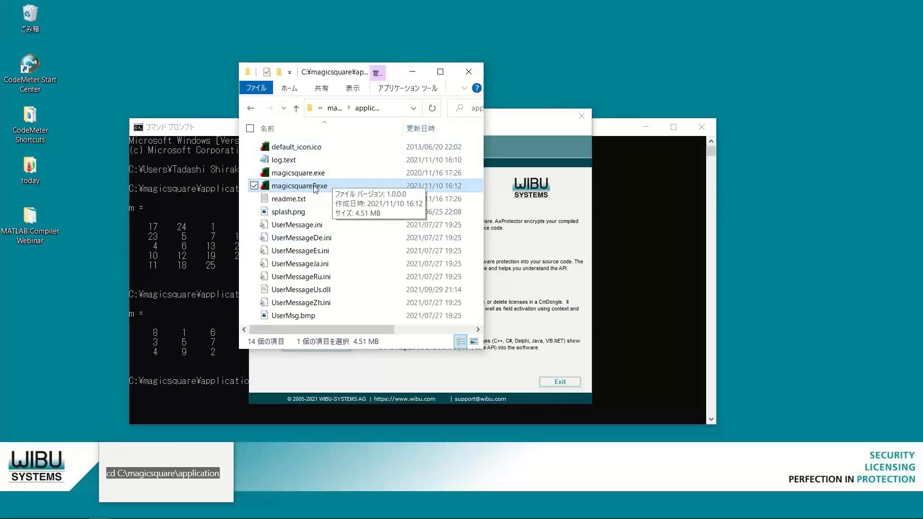
{"action": "left_click", "coordinate": [620, 315]}
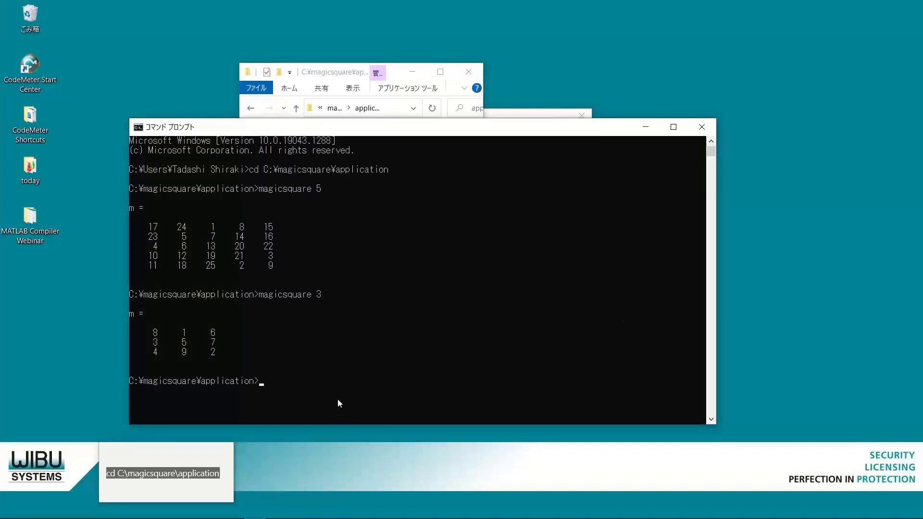
Run magicsquareP 3, dismiss the missing 6000010:14 license notice, and switch to the Start Center
{"action": "key", "text": "Up"}
{"action": "key", "text": "BackSpace"}
{"action": "key", "text": "Return"}
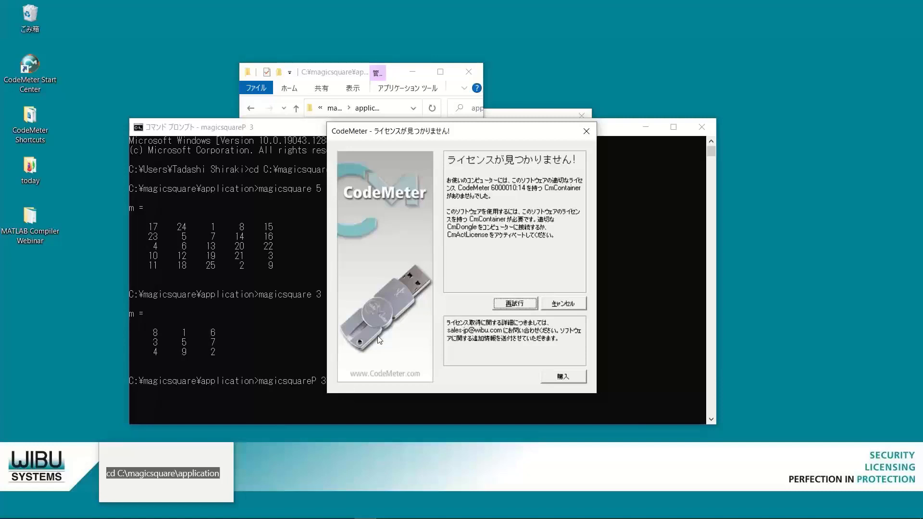
{"action": "left_click", "coordinate": [564, 303]}
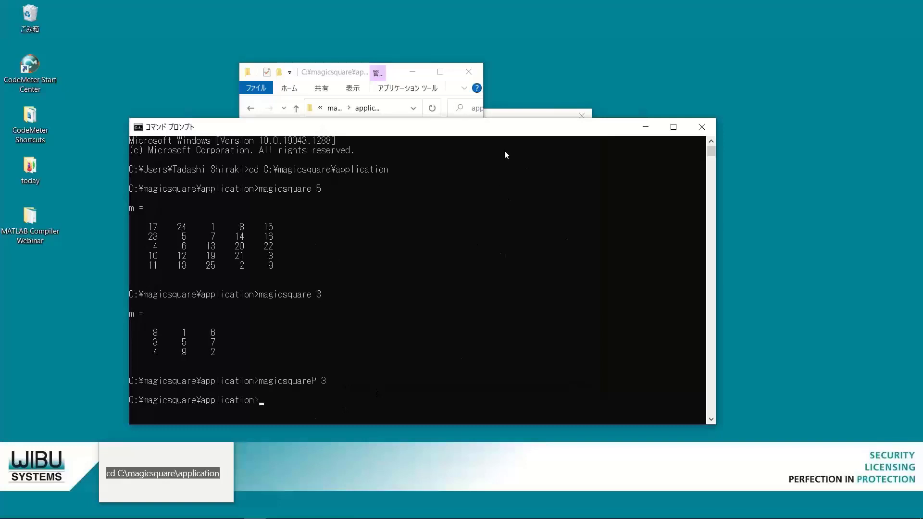
{"action": "left_click", "coordinate": [510, 113]}
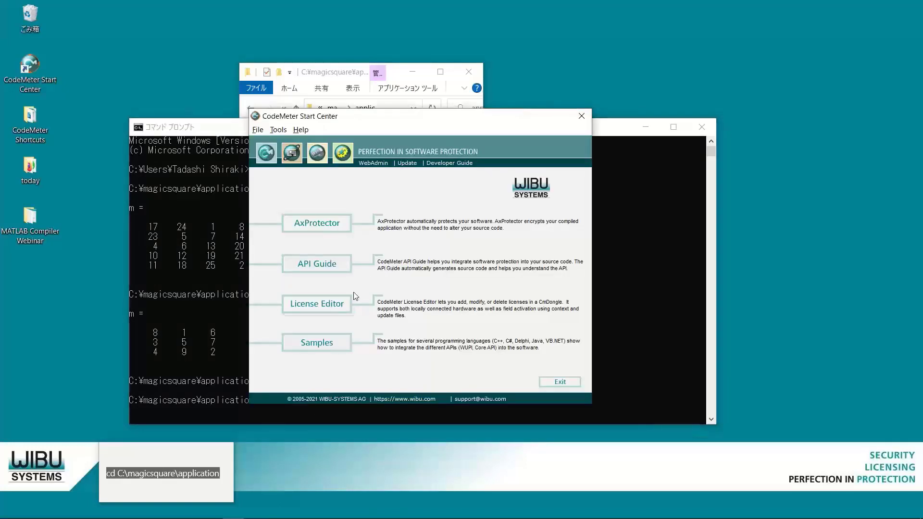
Open the License Editor and select firm item 6000010 on dongle 3-3887144
{"action": "left_click", "coordinate": [335, 304]}
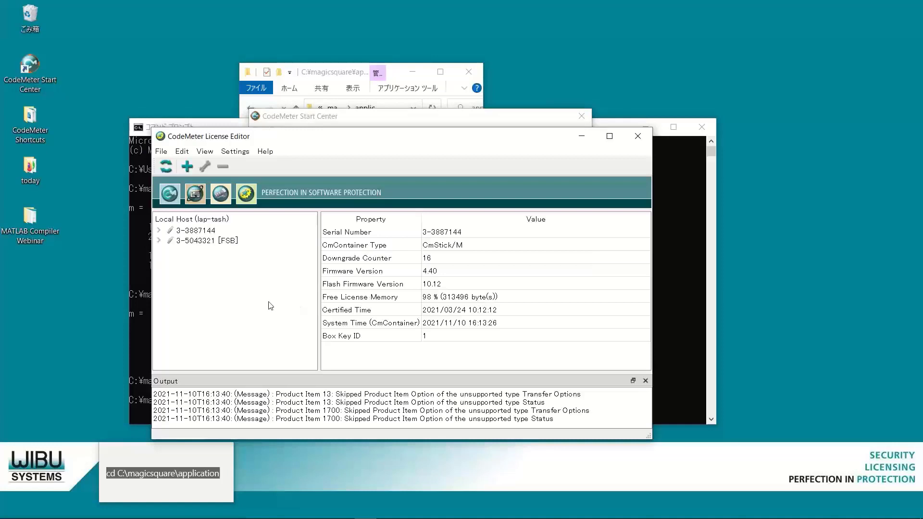
{"action": "left_click", "coordinate": [159, 232]}
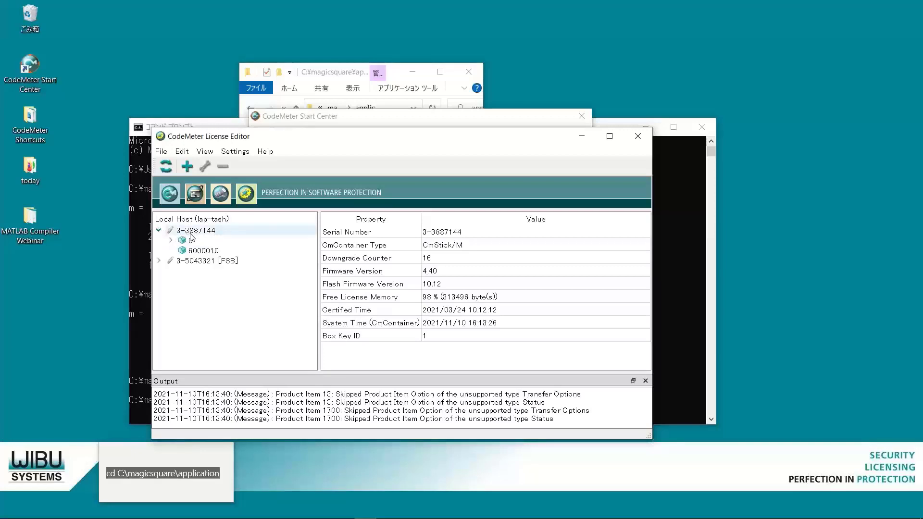
{"action": "left_click", "coordinate": [196, 253]}
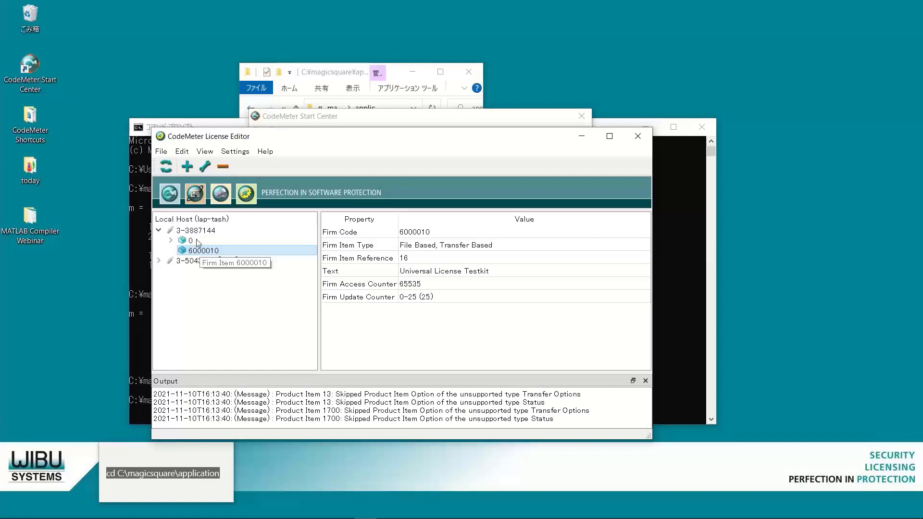
Add product code 14 under firm 6000010 and write it to the dongle
{"action": "left_click", "coordinate": [189, 170]}
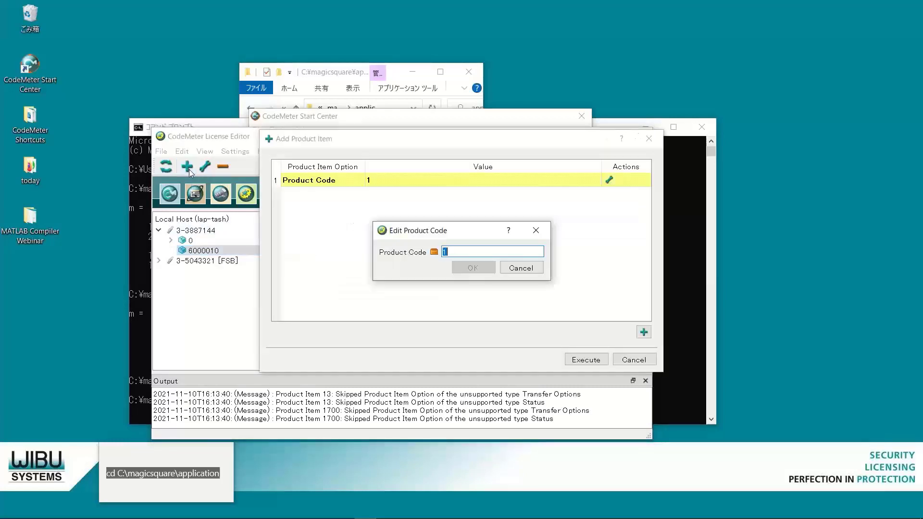
{"action": "left_click", "coordinate": [461, 252]}
{"action": "type", "text": "14"}
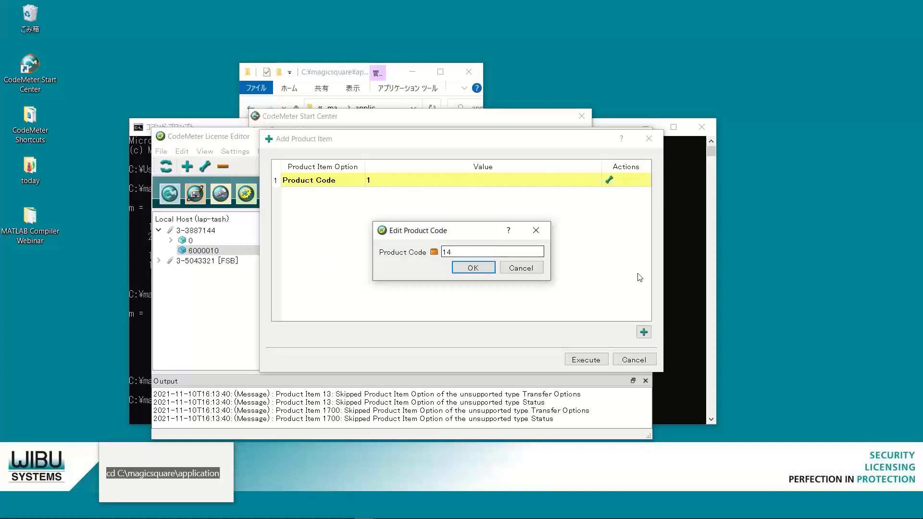
{"action": "left_click", "coordinate": [487, 266]}
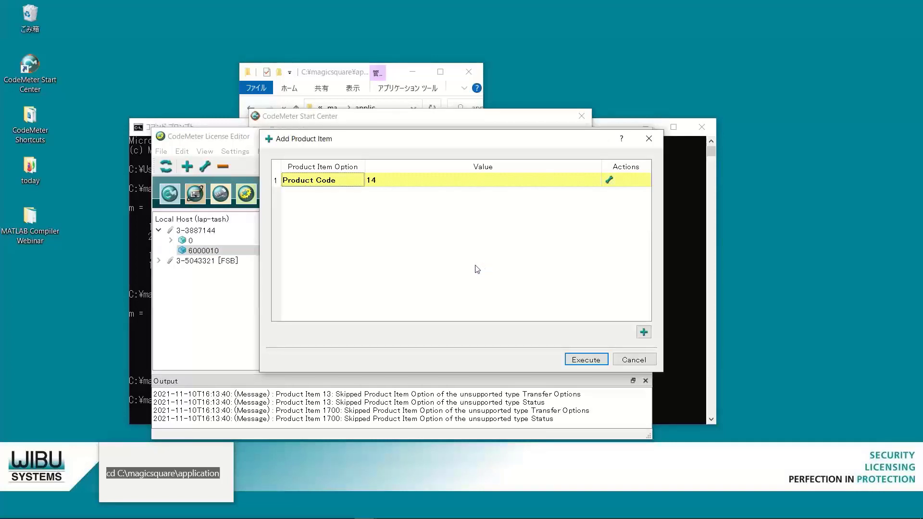
{"action": "left_click", "coordinate": [591, 362]}
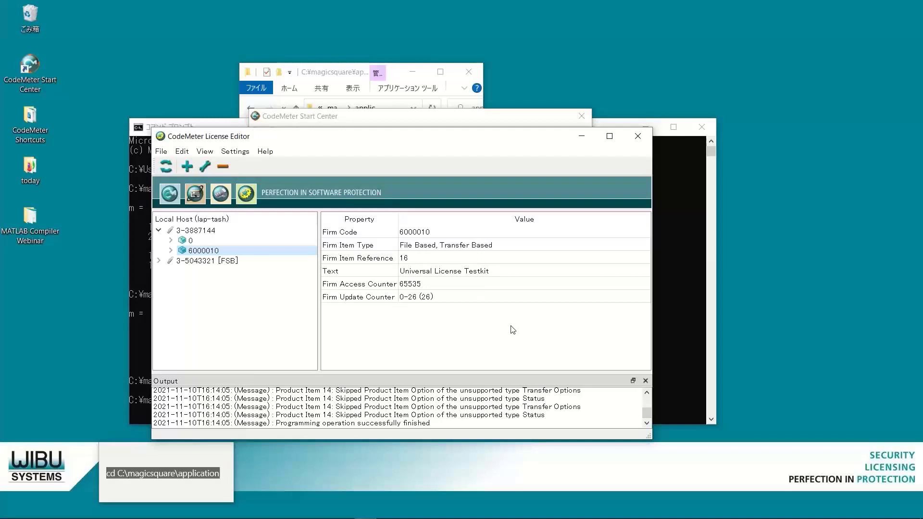
Expand firm 6000010 to view the new product item 14's details
{"action": "left_click", "coordinate": [174, 250]}
{"action": "left_click", "coordinate": [205, 262]}
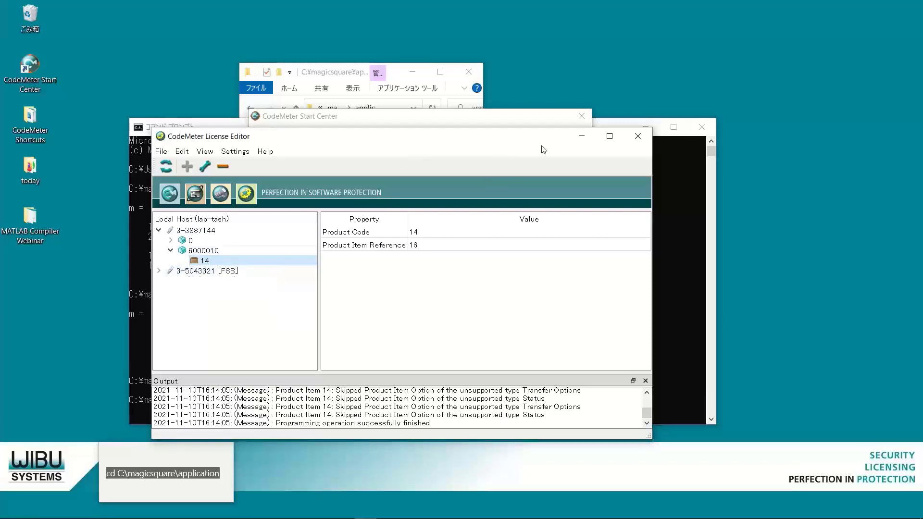
{"action": "left_click", "coordinate": [669, 278]}
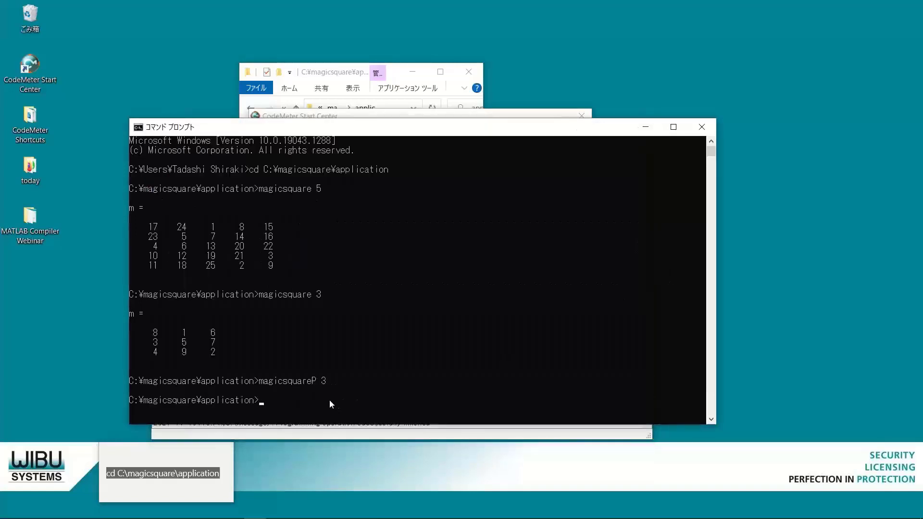
Rerun magicsquareP 3, then run magicsquareP 5 to print the magic squares
{"action": "key", "text": "Up"}
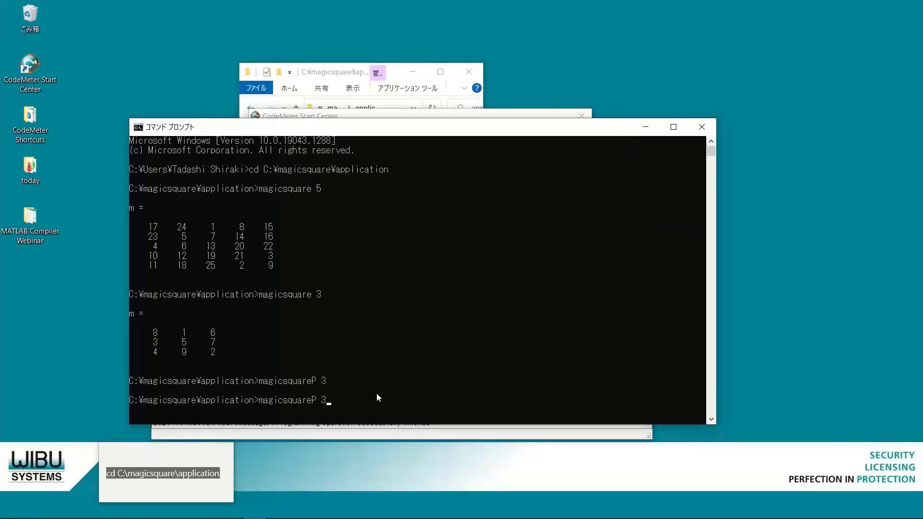
{"action": "key", "text": "Return"}
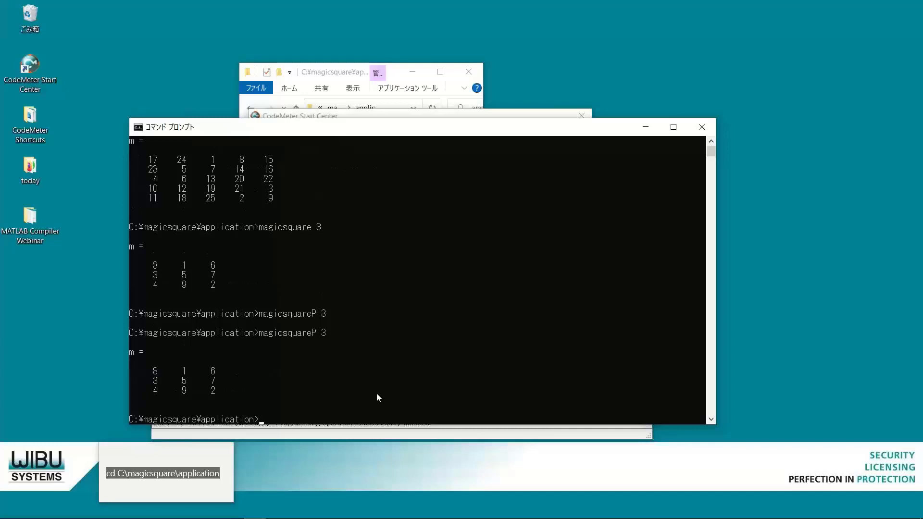
{"action": "key", "text": "Up"}
{"action": "key", "text": "BackSpace"}
{"action": "type", "text": "5"}
{"action": "key", "text": "Return"}
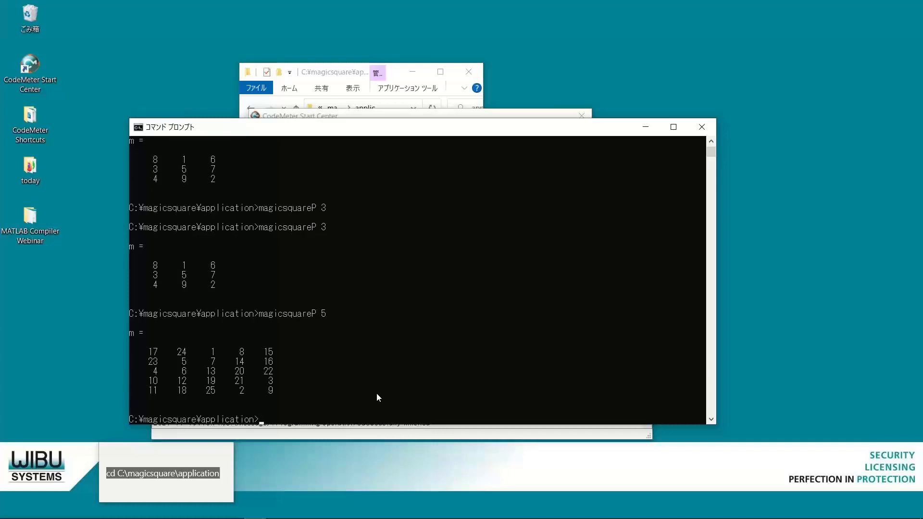
Rerun magicsquareP 5 several more times
{"action": "key", "text": "Up"}
{"action": "key", "text": "Return"}
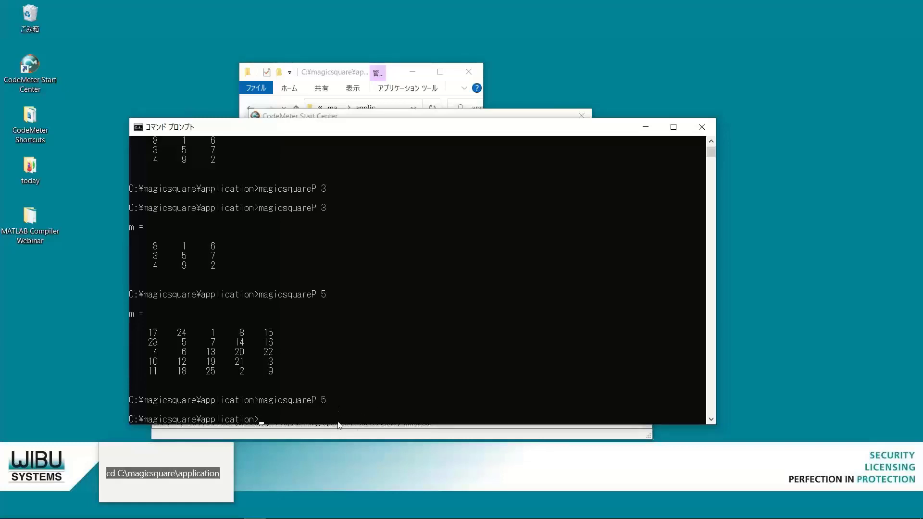
{"action": "key", "text": "Up"}
{"action": "key", "text": "Return"}
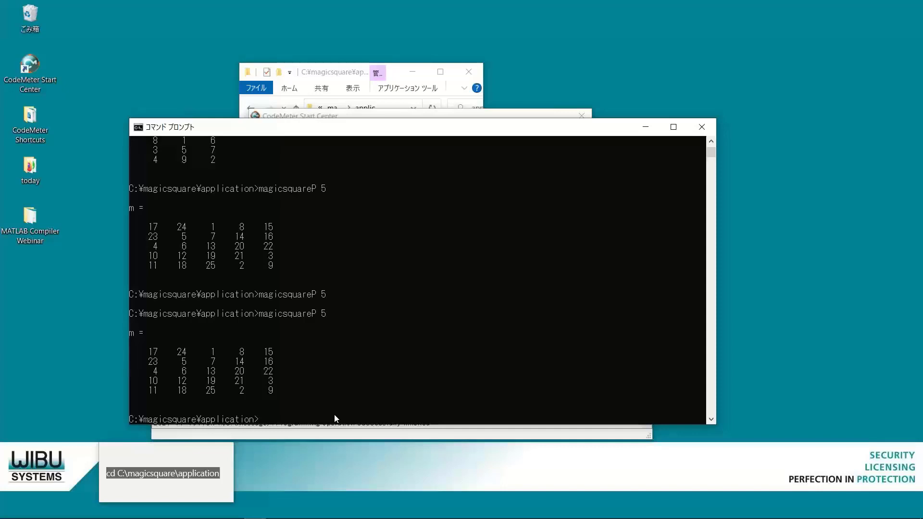
{"action": "key", "text": "Up"}
Run magicsquareP 5 once more, dismiss the license notice, and switch to PowerPoint's logo-printed dongles slide
{"action": "key", "text": "Return"}
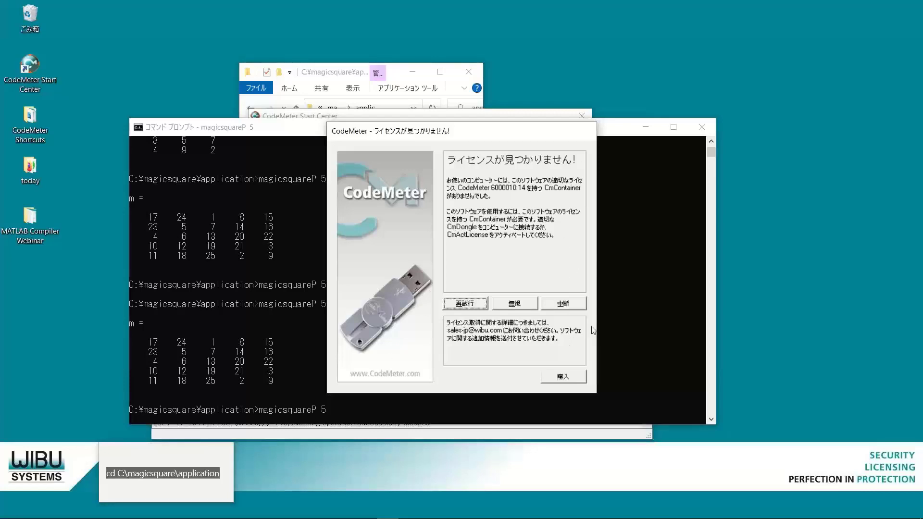
{"action": "left_click", "coordinate": [614, 321]}
{"action": "mouse_move", "coordinate": [277, 518]}
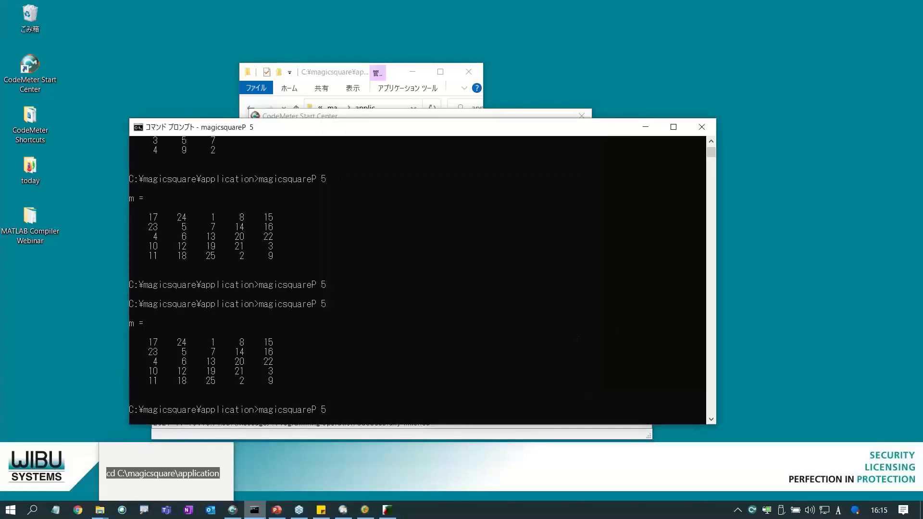
{"action": "left_click", "coordinate": [277, 510]}
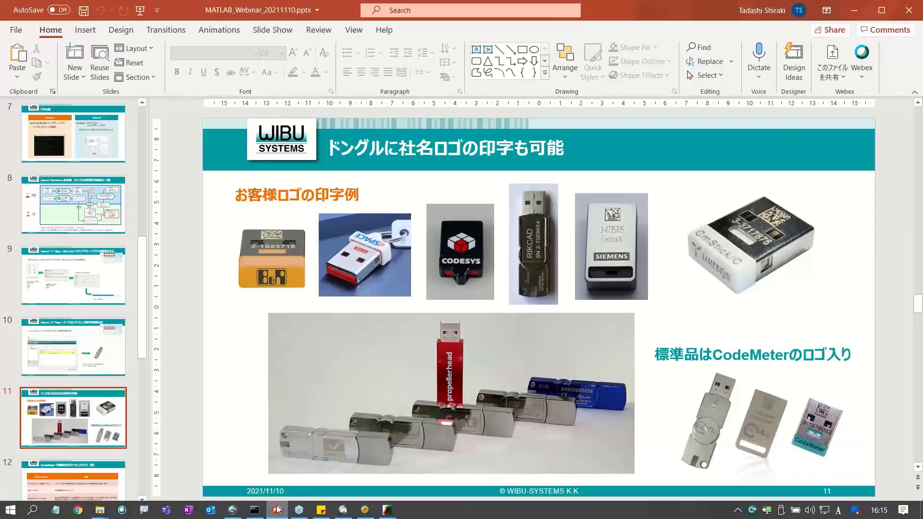